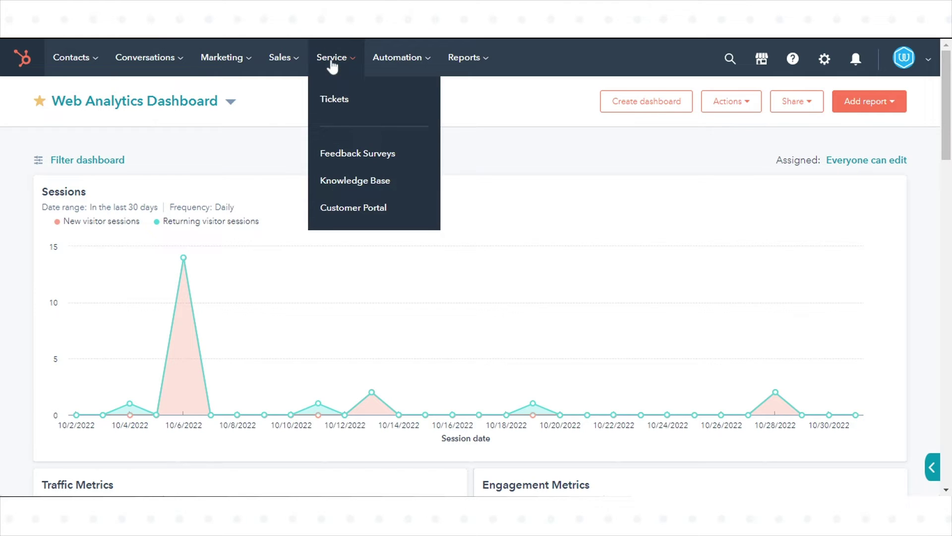
Begin a new ticket from the Service > Tickets index.
click(334, 100)
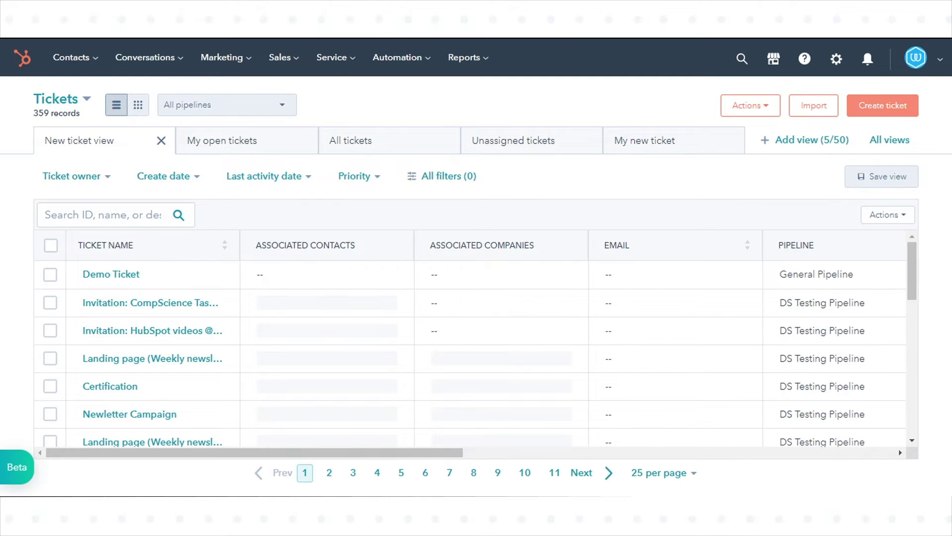
click(865, 113)
text(Tes)
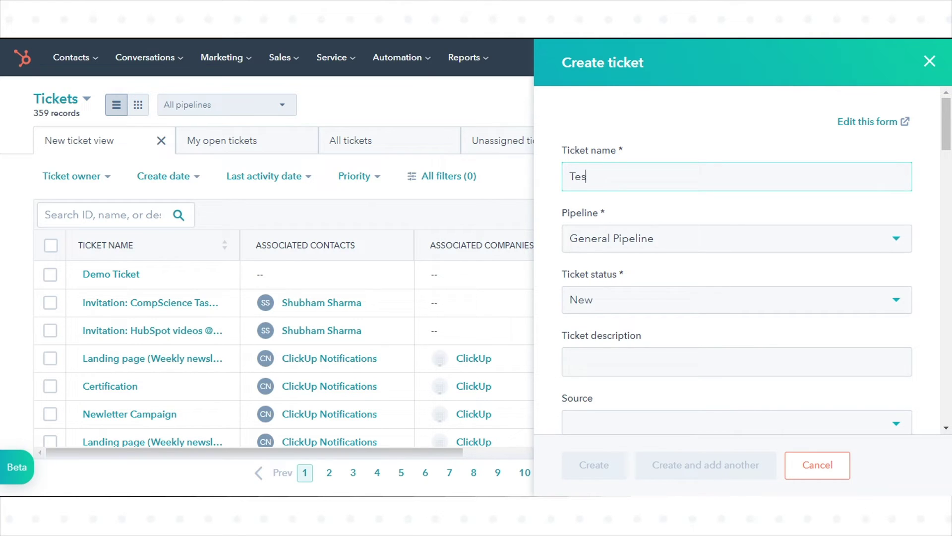
text(t)
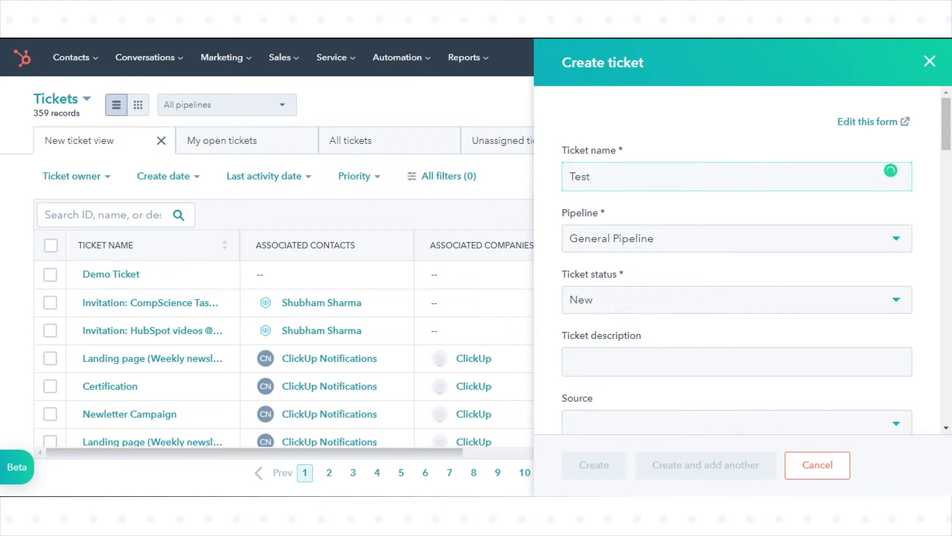
text( Ticket)
Name it 'Test Ticket', keep General Pipeline and status New, and look up a contact to associate.
click(620, 244)
click(600, 328)
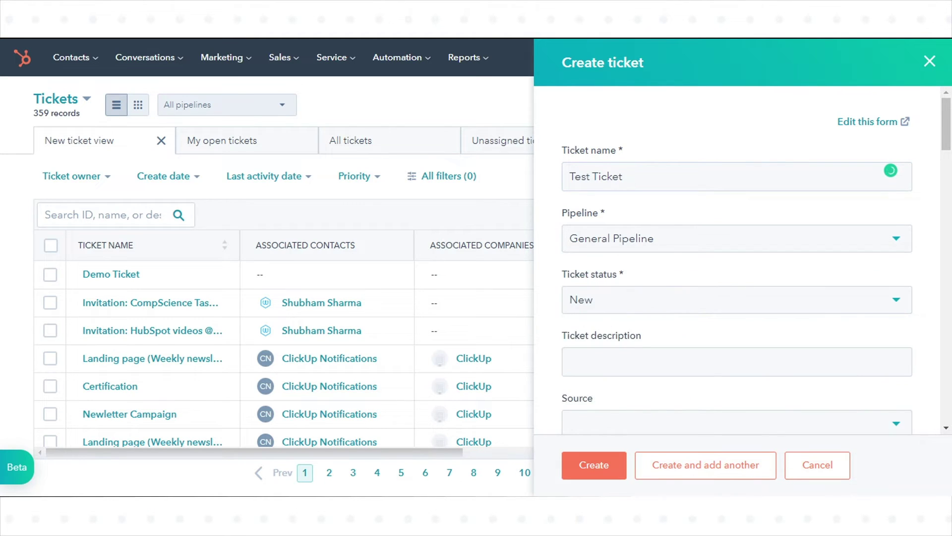
scroll(701, 202, down, 1)
scroll(701, 202, down, 2)
click(700, 199)
click(661, 231)
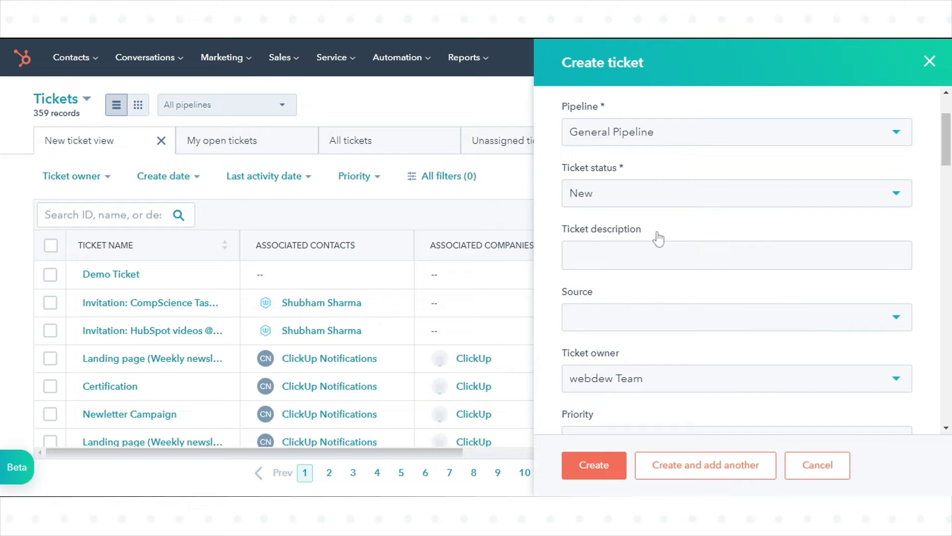
scroll(659, 237, down, 2)
scroll(659, 237, down, 3)
scroll(658, 237, down, 3)
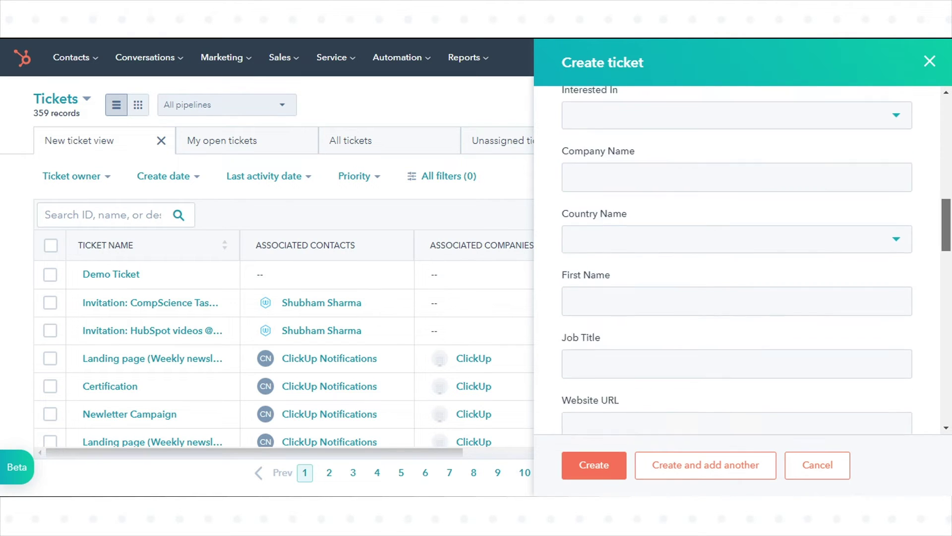
scroll(737, 261, down, 3)
scroll(737, 261, down, 4)
scroll(737, 260, down, 2)
scroll(737, 261, down, 3)
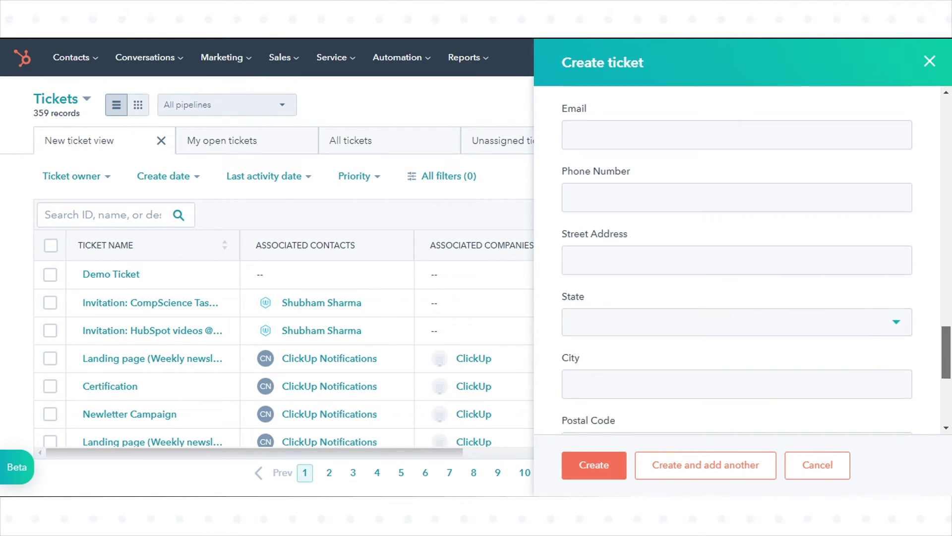
scroll(736, 260, down, 5)
scroll(737, 261, down, 2)
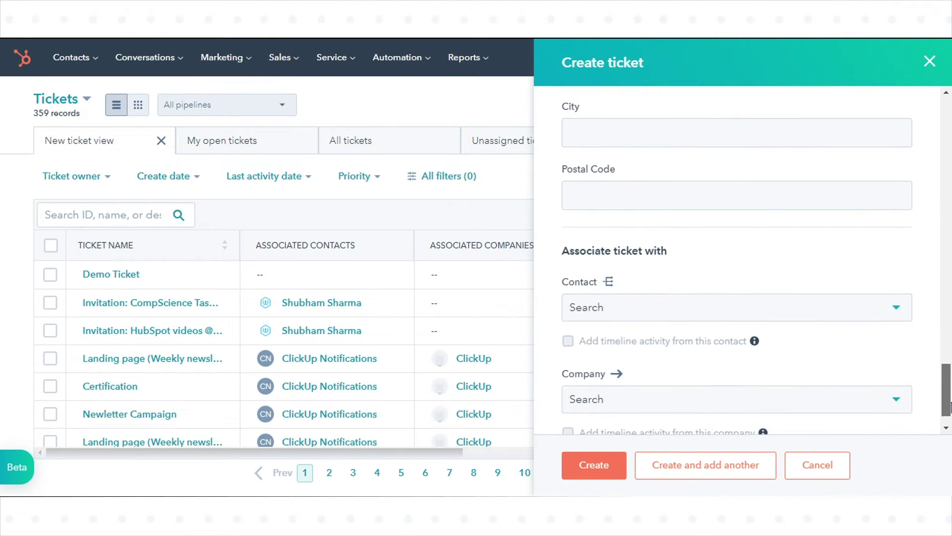
click(845, 320)
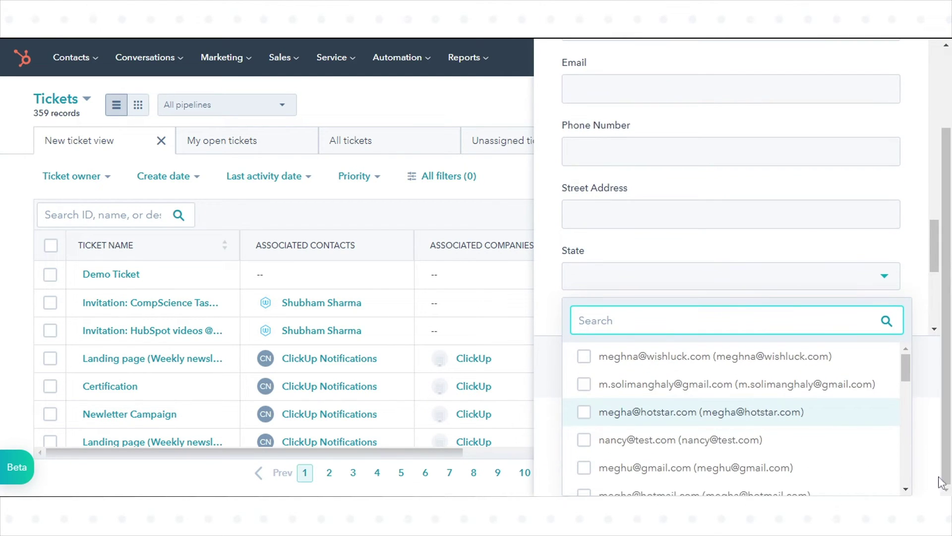
scroll(548, 336, down, 5)
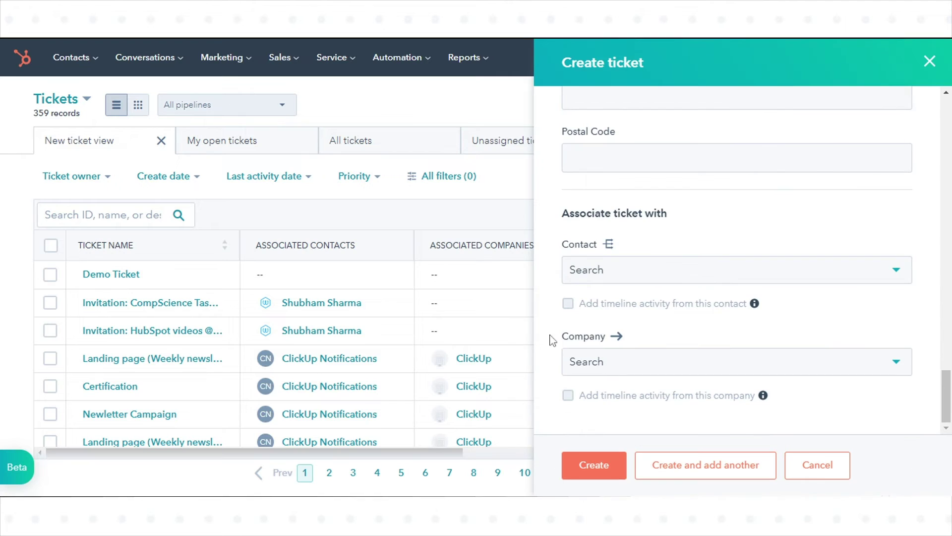
Save Test Ticket, then from the contact record create 'Demo Ticket' with General Pipeline and status New.
click(579, 464)
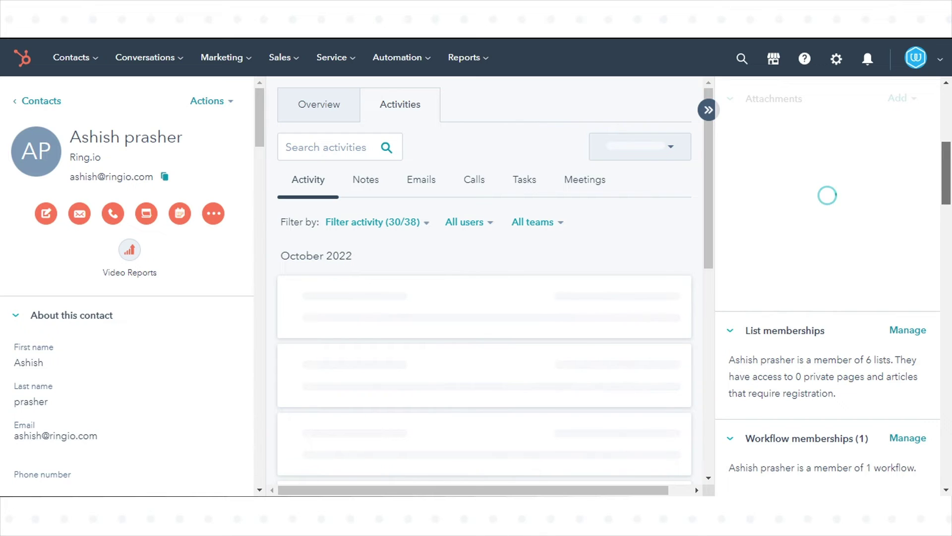
scroll(920, 157, up, 2)
scroll(921, 156, up, 1)
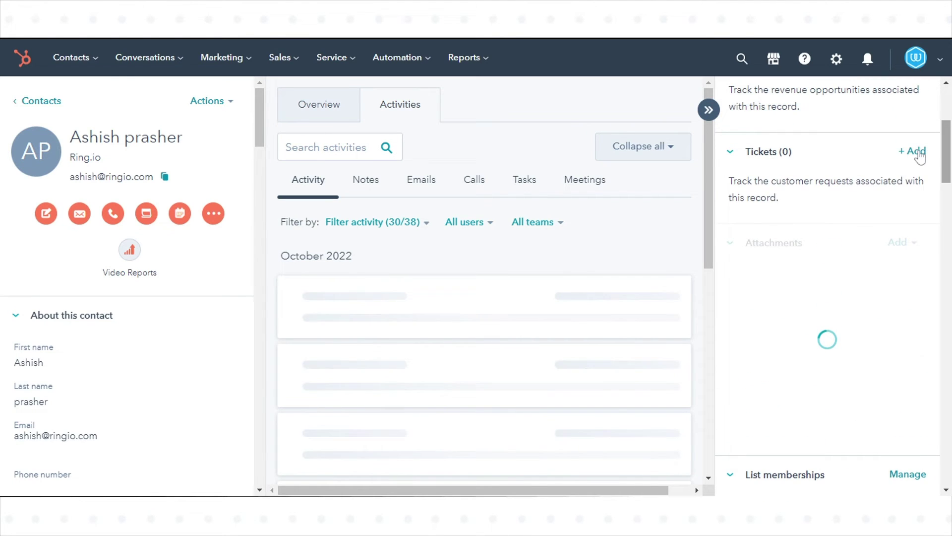
click(915, 151)
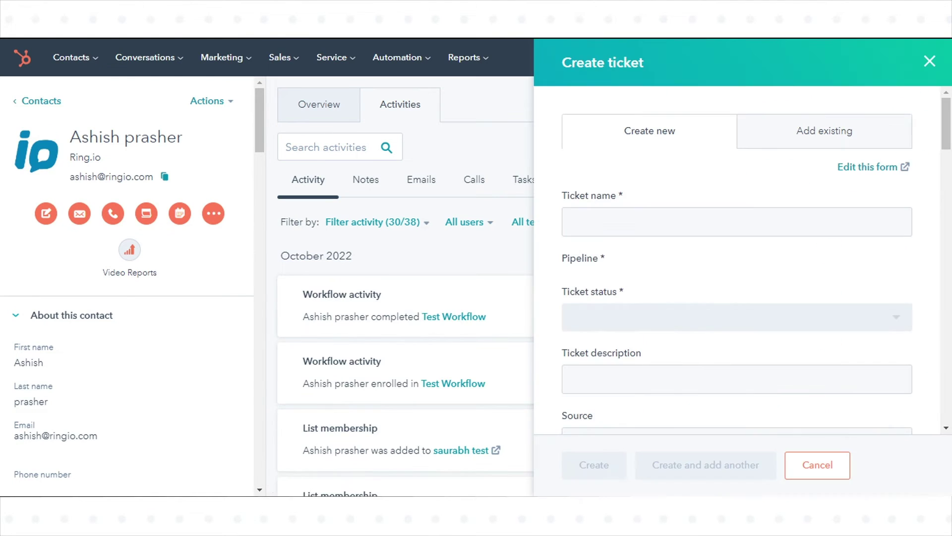
click(664, 230)
text(Demo Ti)
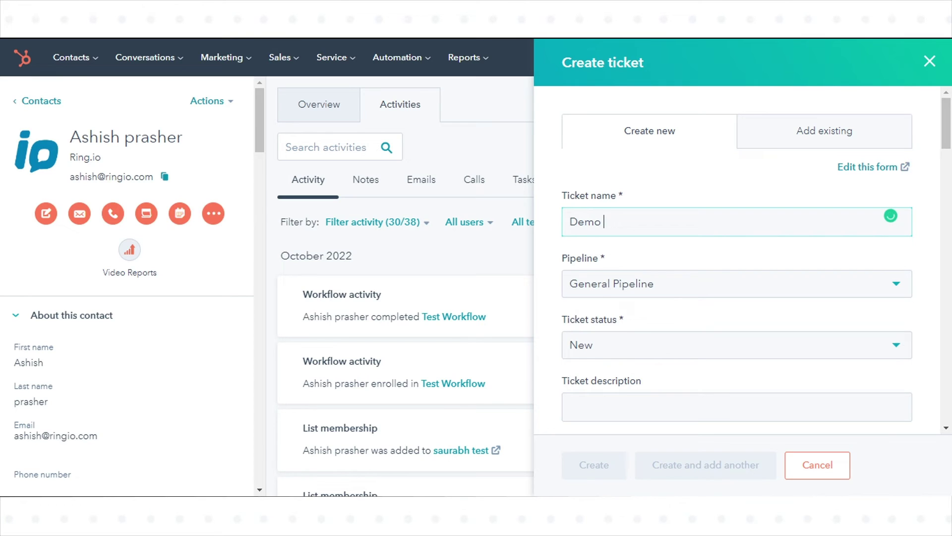
text(cket)
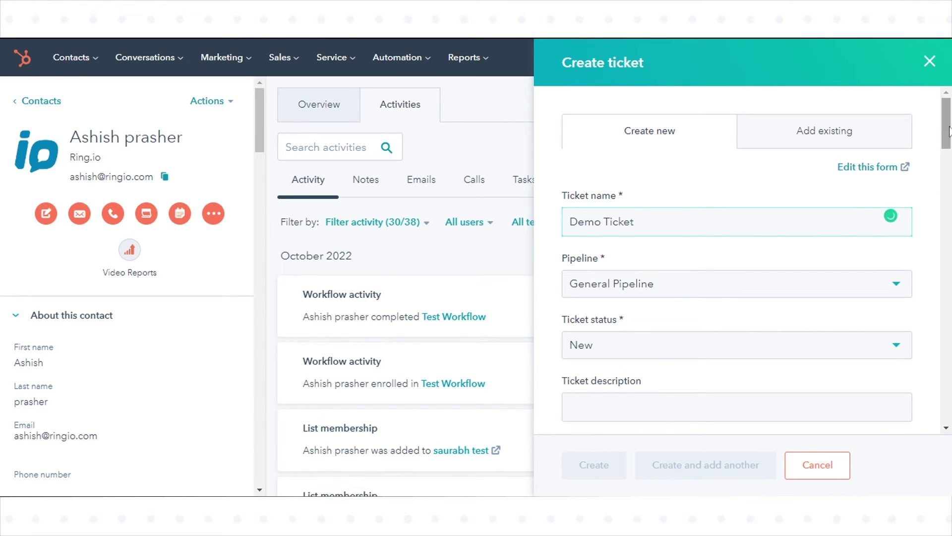
scroll(948, 145, down, 1)
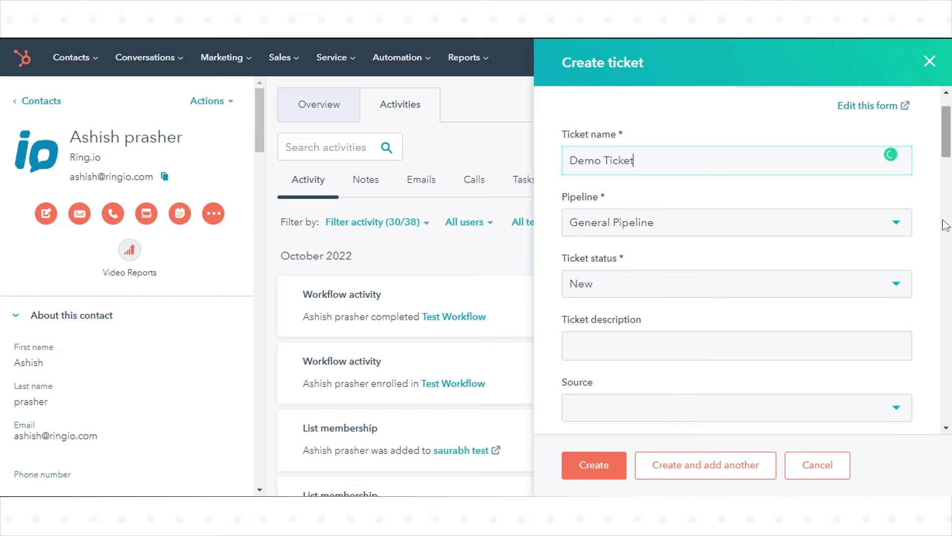
click(601, 460)
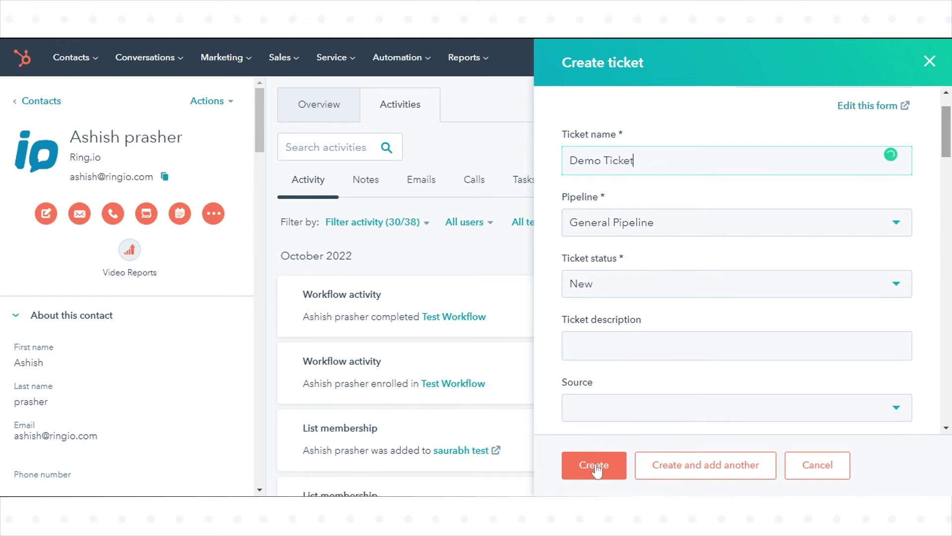